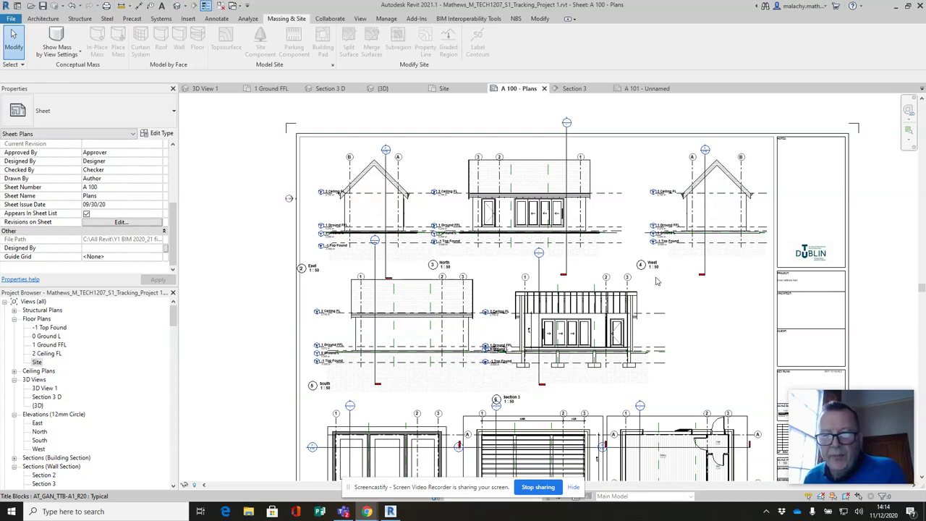
Step: Place the Section 4 wall section on sheet A 100, just right of the middle row of elevations
scroll(657, 280, down, 2)
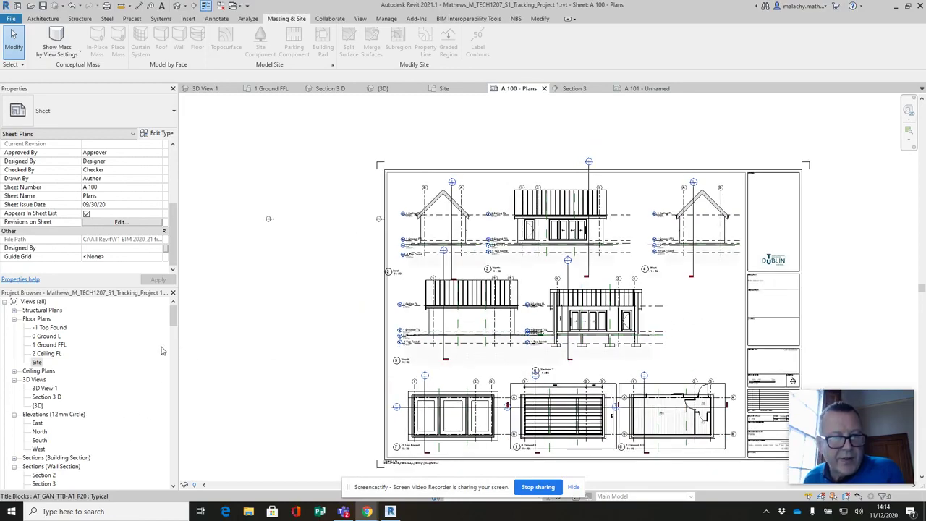
scroll(175, 325, down, 4)
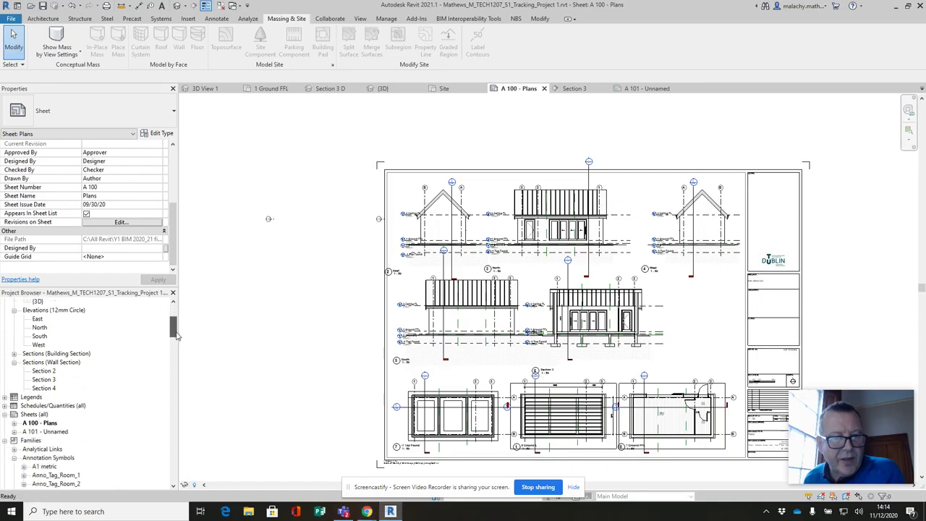
click(48, 391)
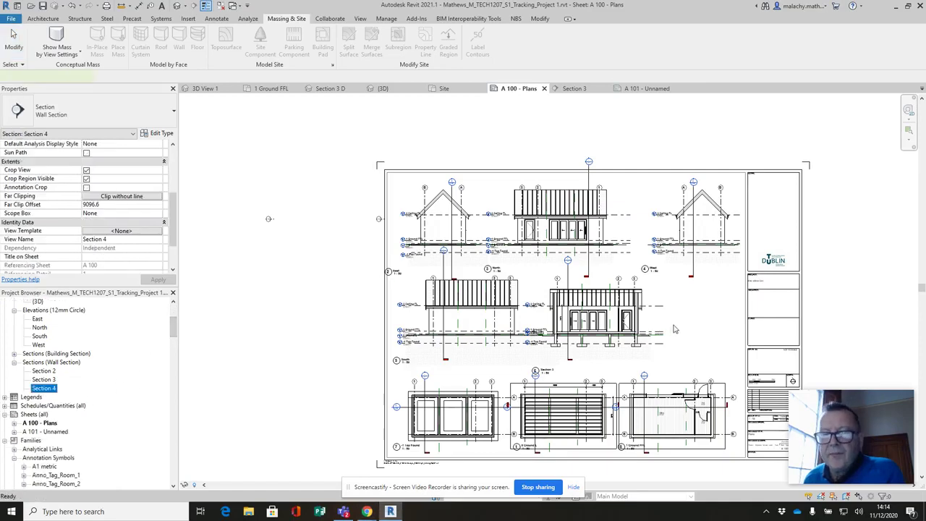
click(698, 316)
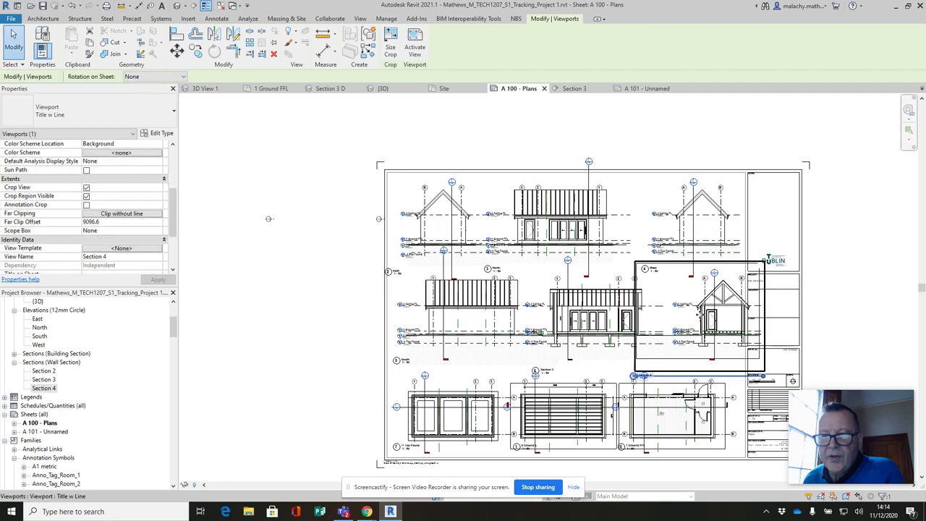
drag(698, 310, 686, 315)
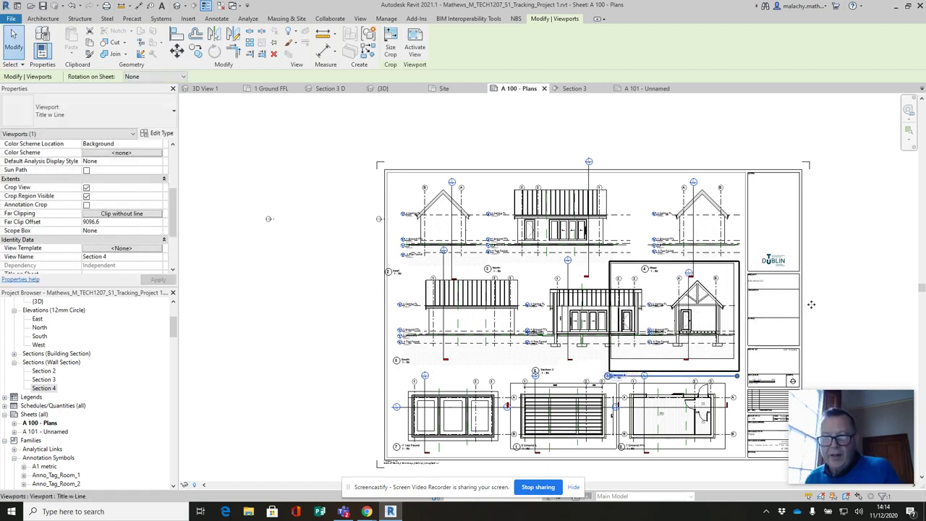
click(619, 379)
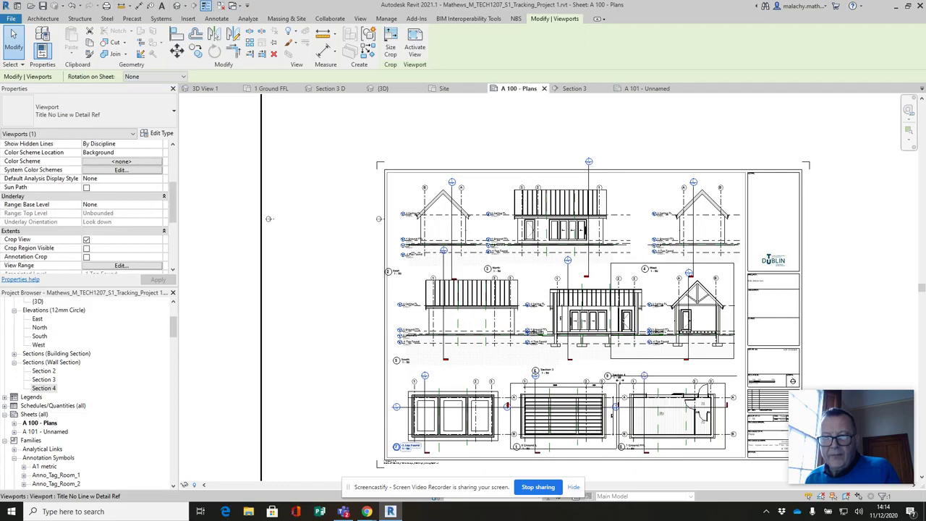
Step: Select the Section 4 viewport and review its title types, leaving the type unchanged
click(582, 362)
scroll(619, 400, up, 3)
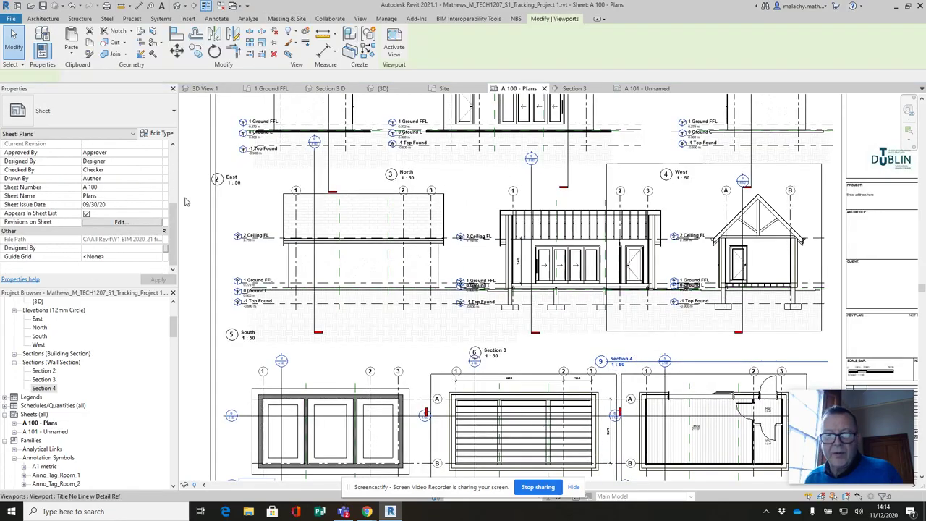
click(215, 202)
click(109, 110)
click(126, 215)
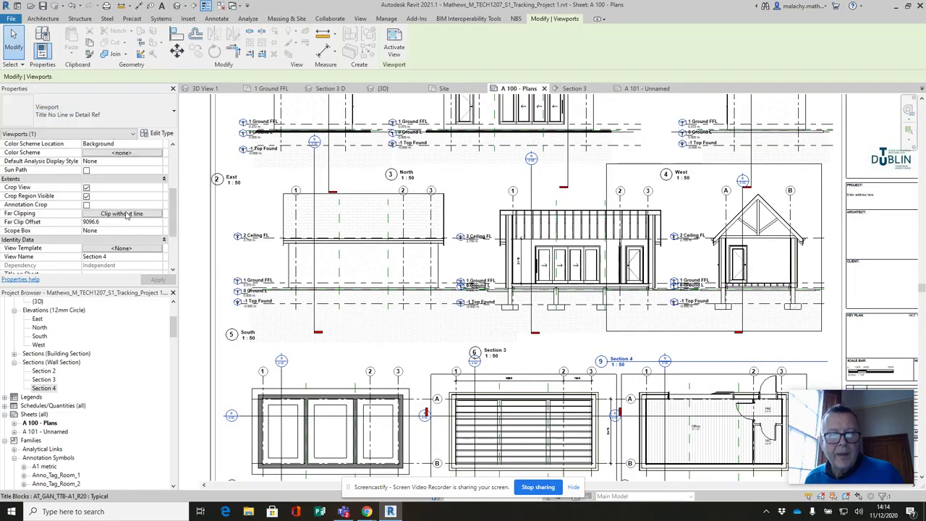
Step: Raise the Section 4 and Section 3 viewport titles level with the South elevation title
drag(617, 364, 640, 338)
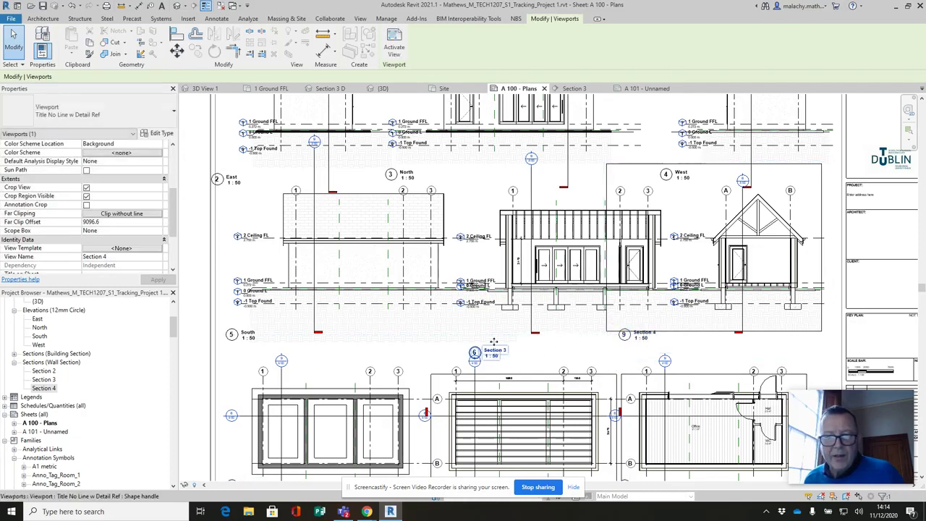
drag(493, 341, 510, 323)
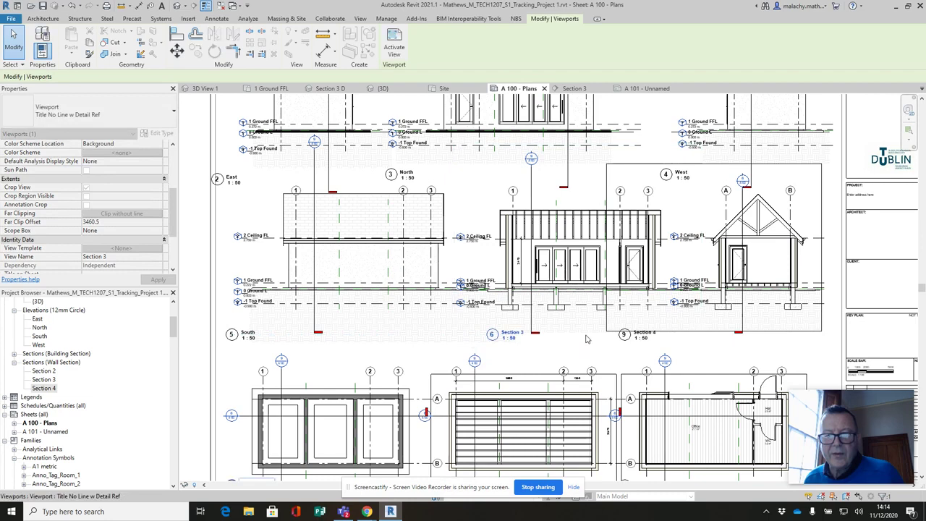
scroll(303, 336, down, 1)
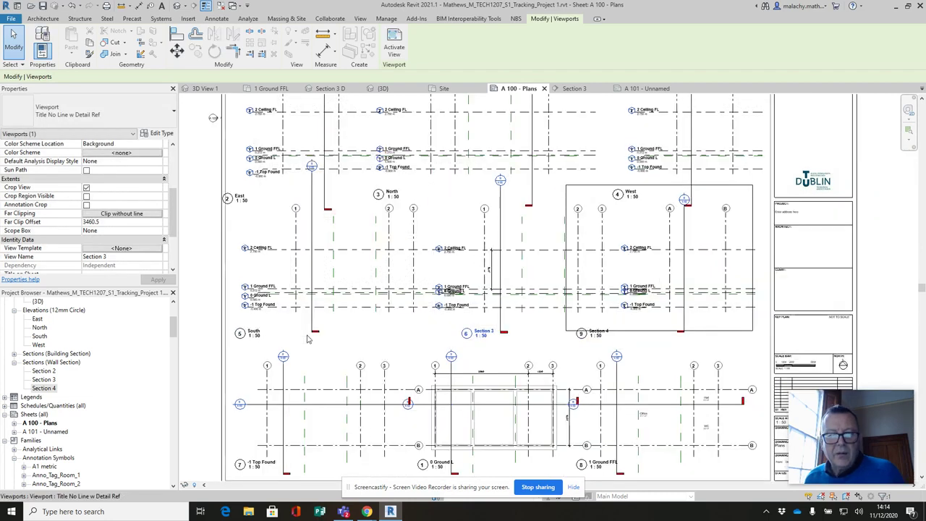
scroll(307, 338, down, 1)
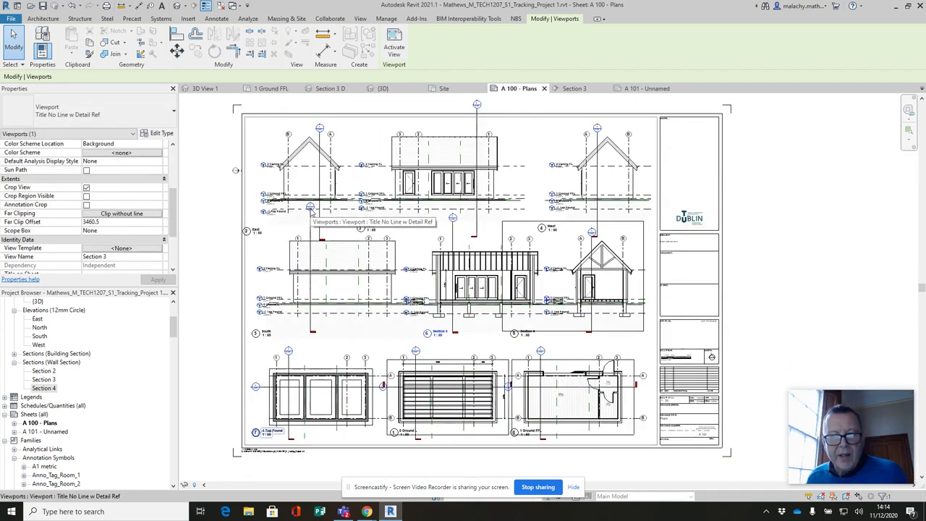
click(446, 153)
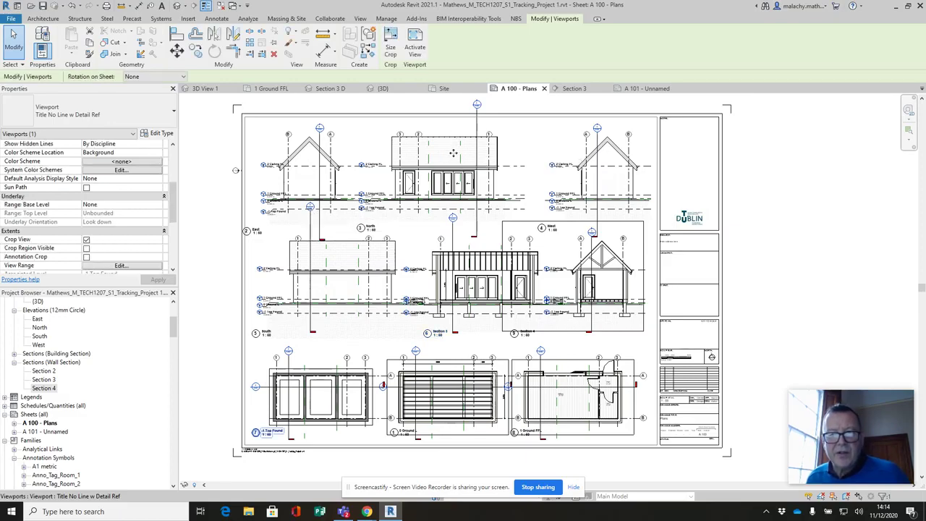
right_click(454, 156)
click(447, 153)
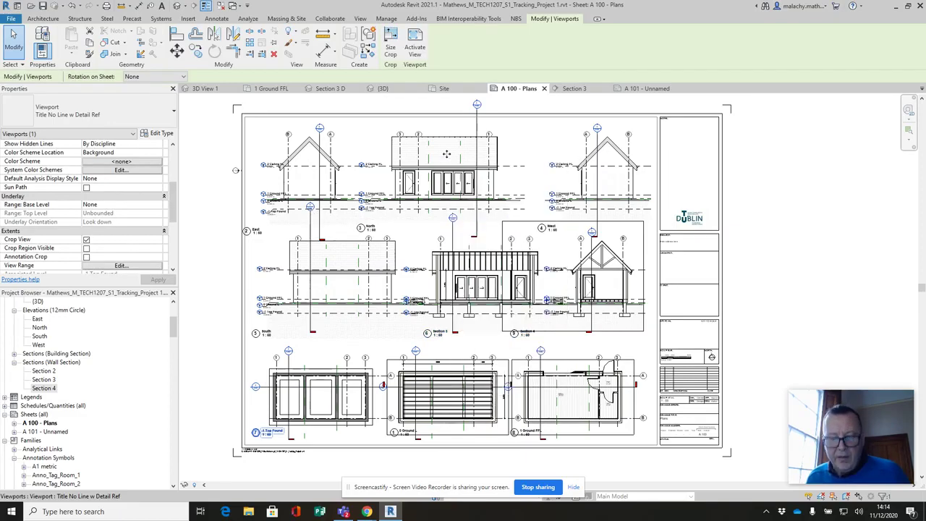
key(Escape)
right_click(554, 248)
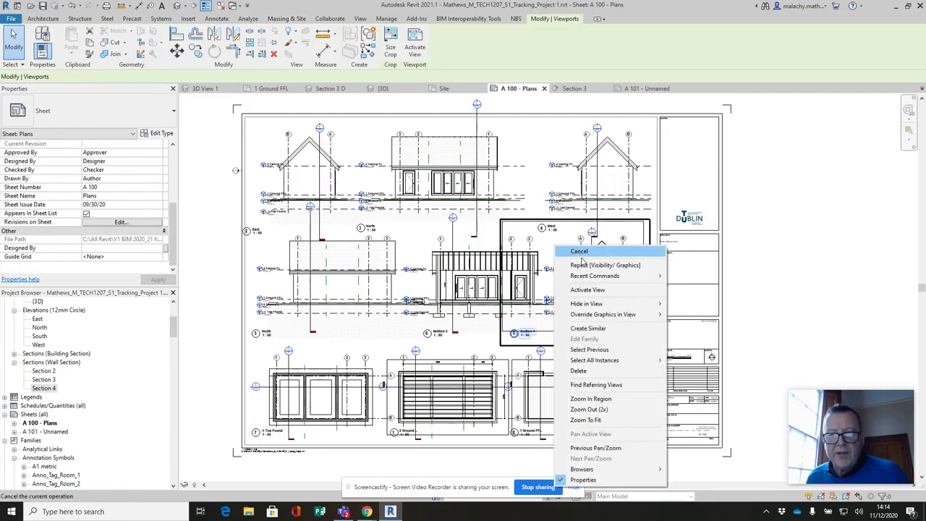
click(585, 290)
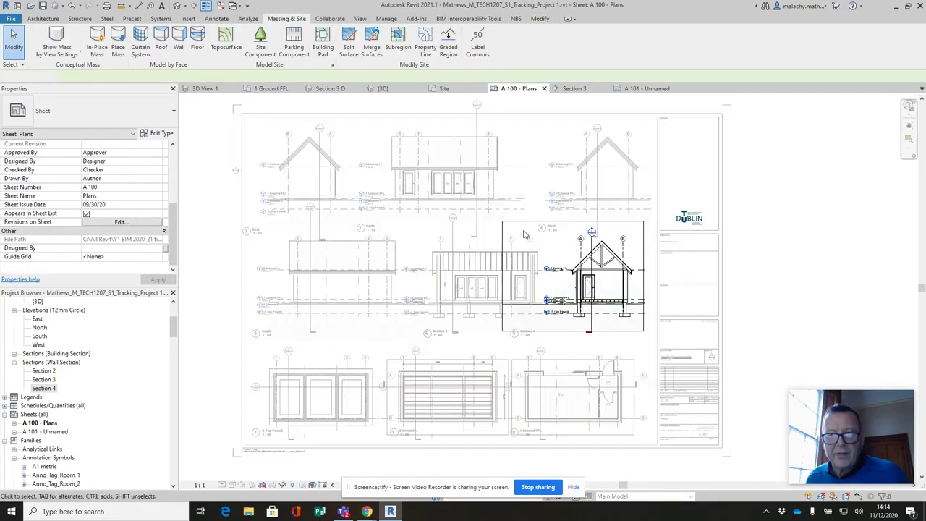
right_click(564, 243)
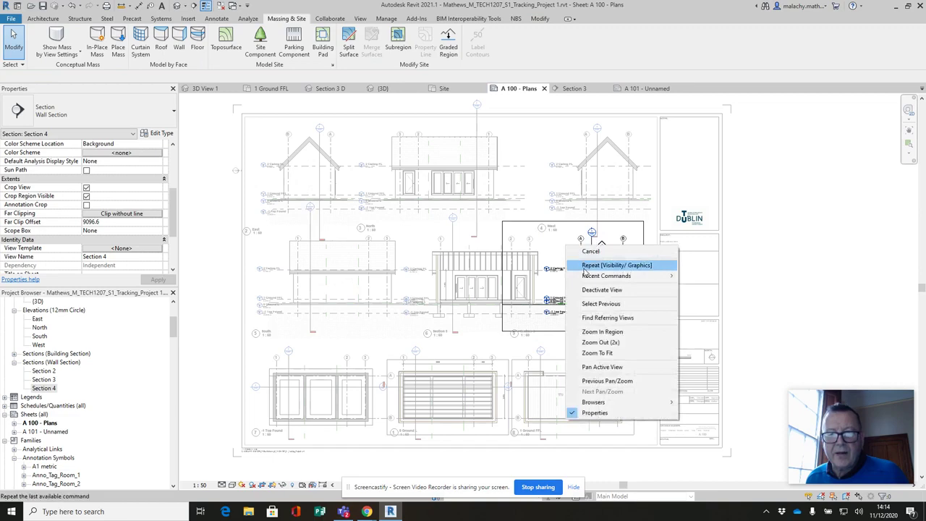
click(646, 287)
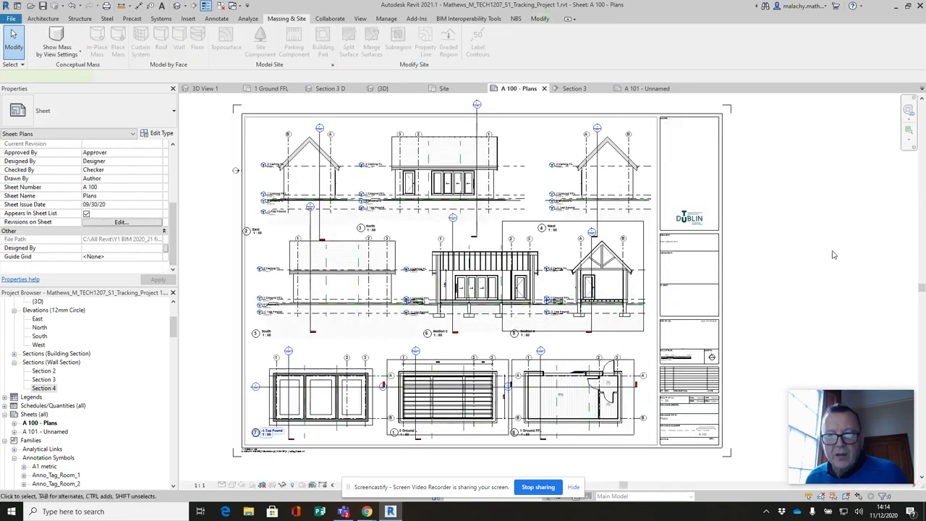
double_click(320, 396)
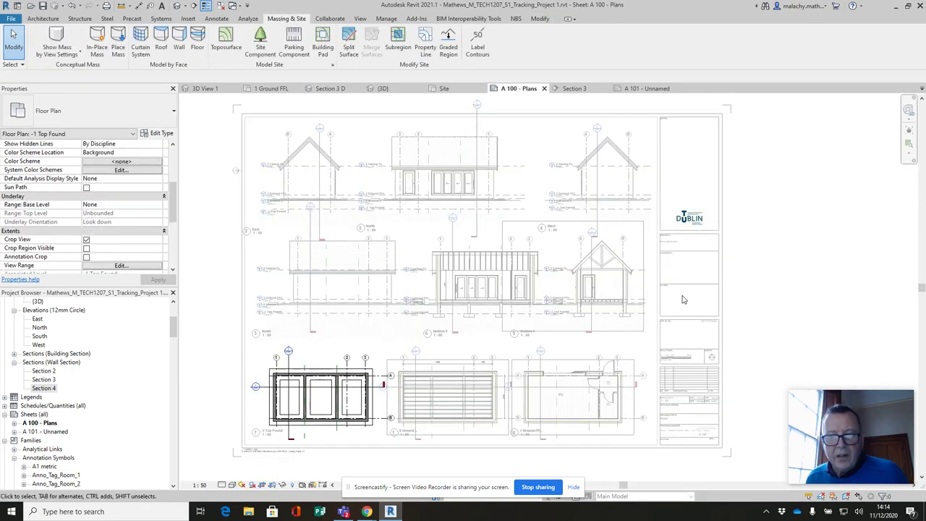
right_click(319, 402)
click(357, 274)
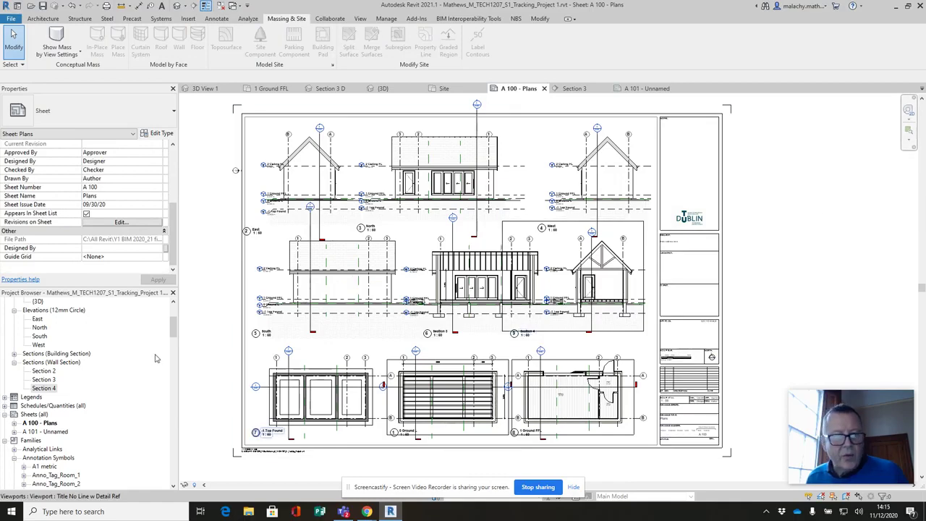
Step: Open Section 4 and pull its crop region's left edge in toward the house
double_click(45, 389)
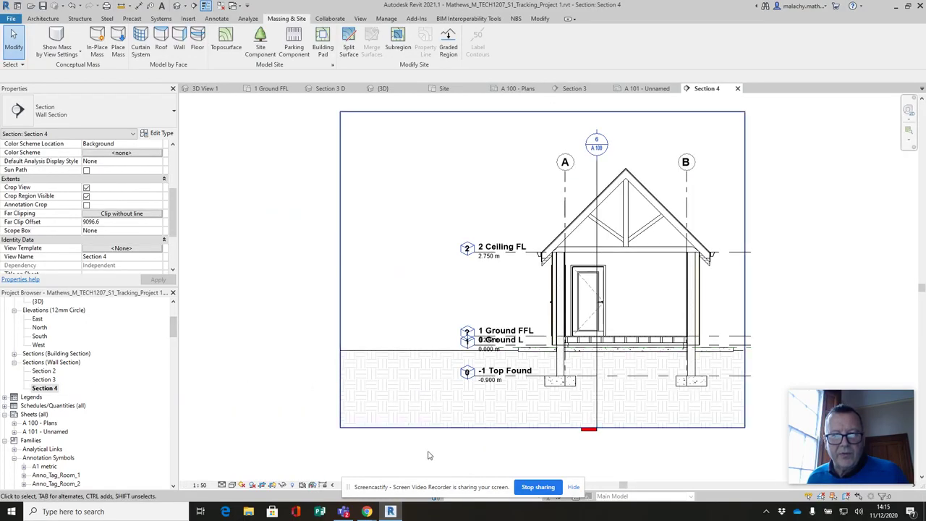
click(410, 432)
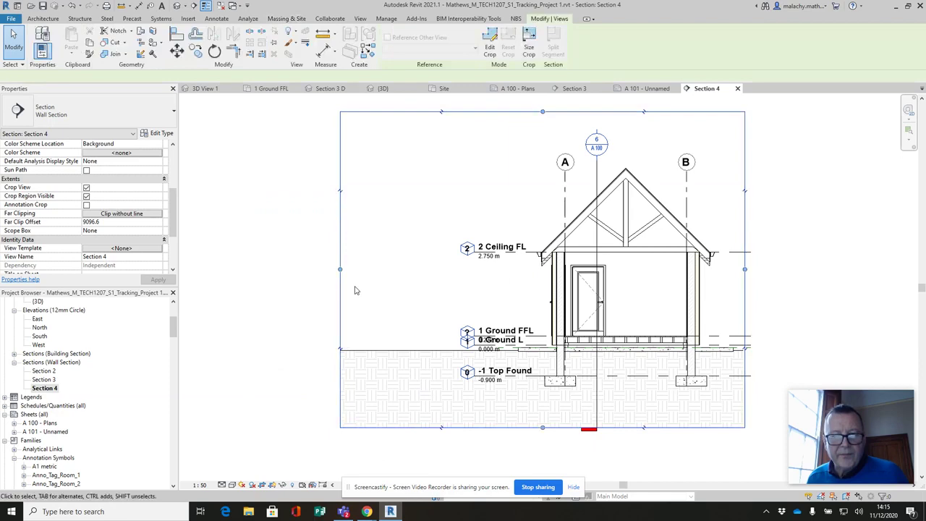
drag(340, 269, 445, 270)
Step: Move the 0 Ground L level head down below 1 Ground FFL
scroll(517, 347, up, 3)
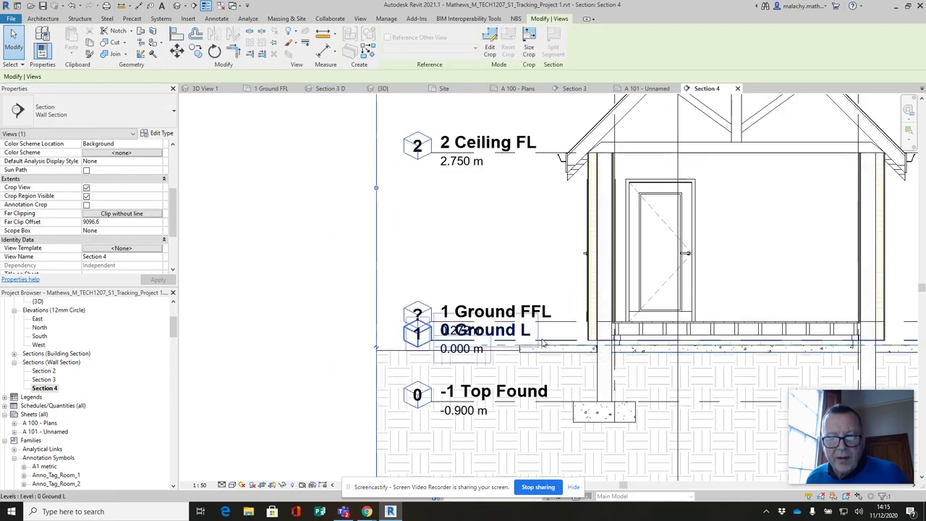
click(542, 344)
drag(542, 344, 527, 361)
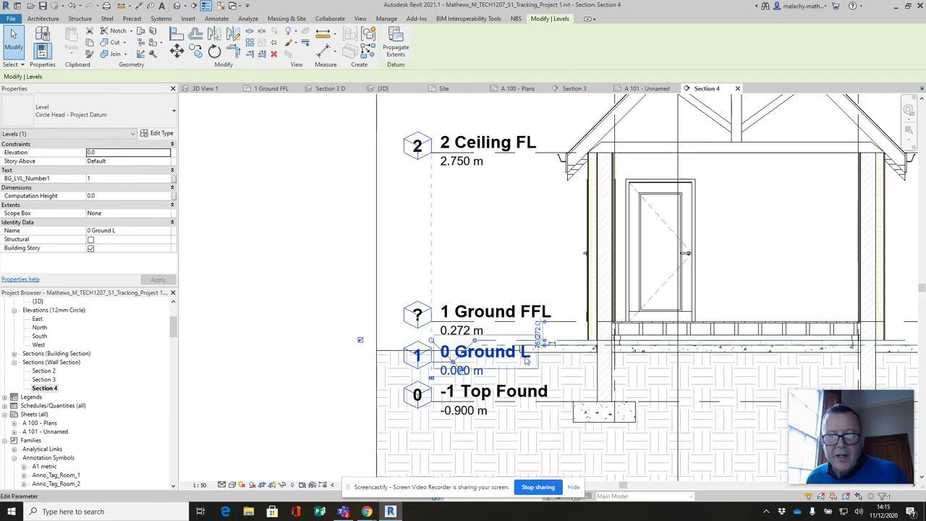
scroll(527, 360, down, 2)
middle_drag(527, 361, 445, 361)
middle_drag(539, 226, 518, 250)
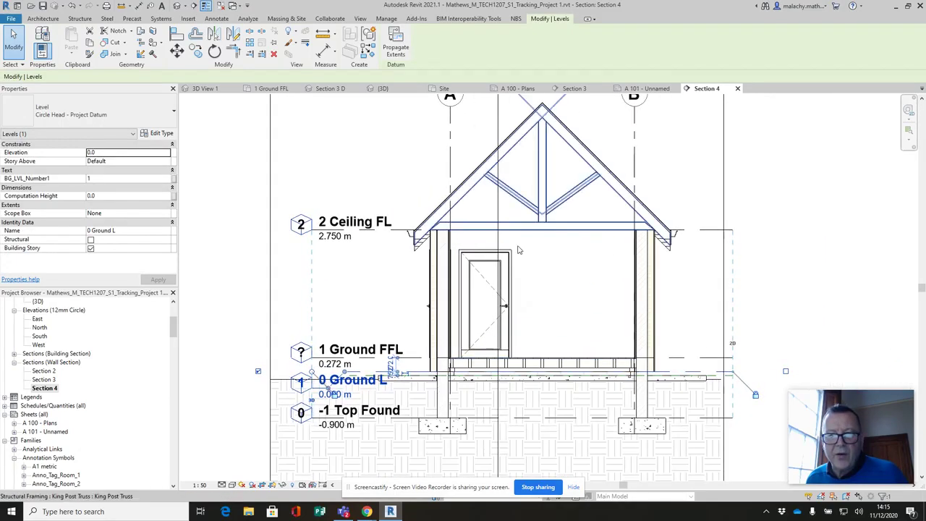
scroll(542, 333, down, 2)
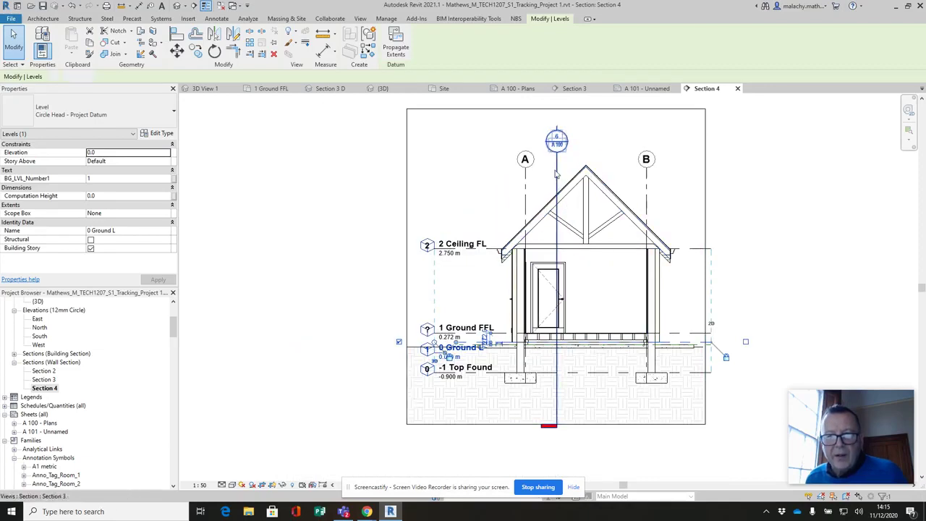
Step: Raise the bottom edge of the Section 4 crop box
click(555, 423)
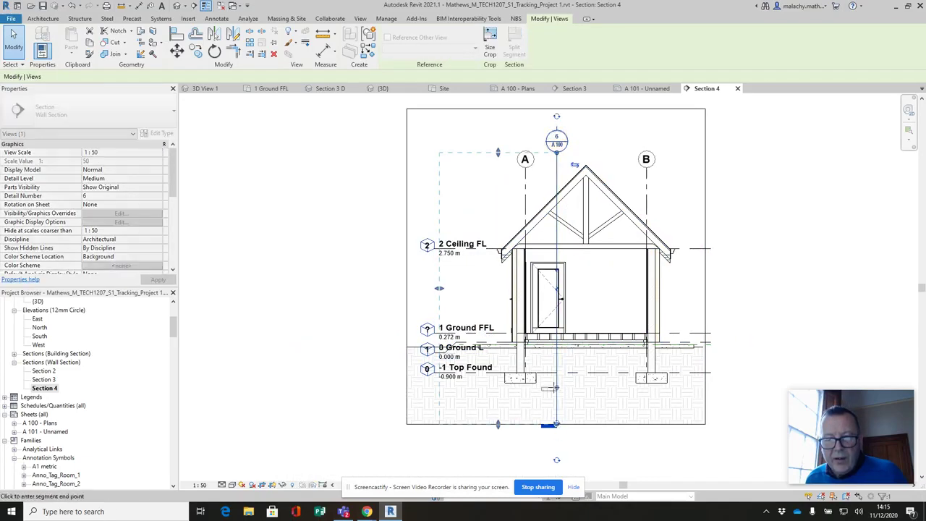
click(750, 325)
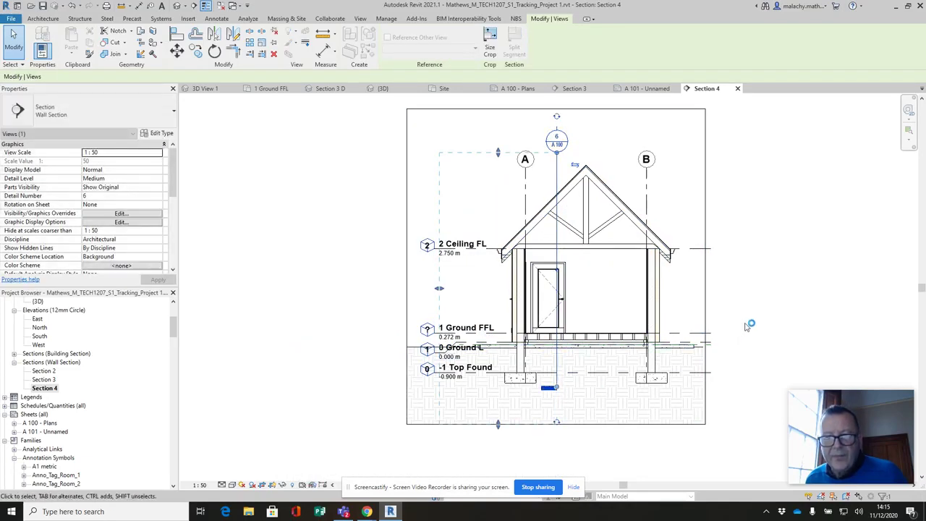
click(631, 424)
drag(555, 423, 554, 405)
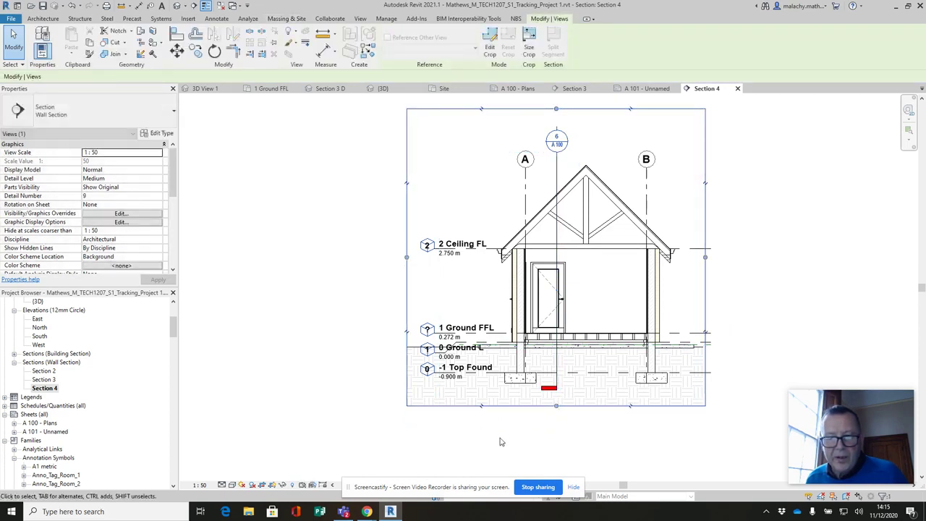
Step: Hide the Section 4 crop region and return to sheet A 100 - Plans
click(499, 441)
click(282, 485)
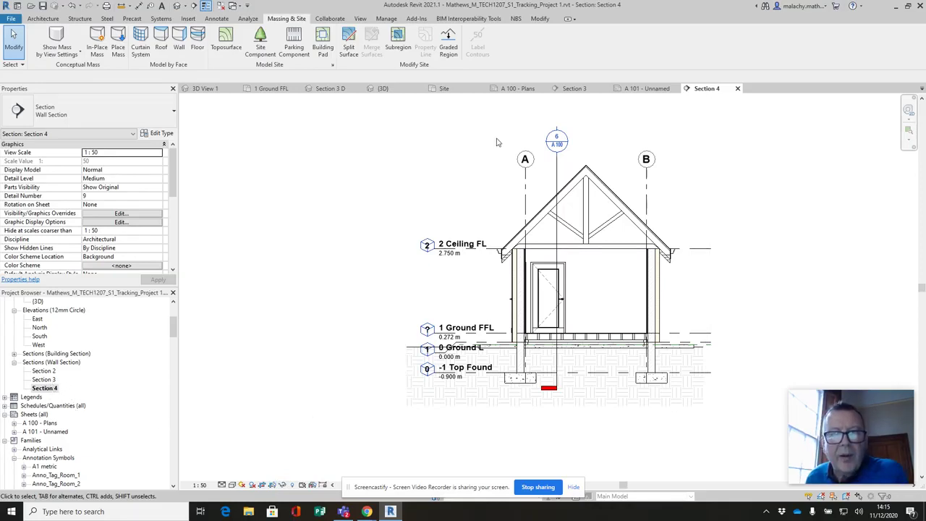
click(515, 88)
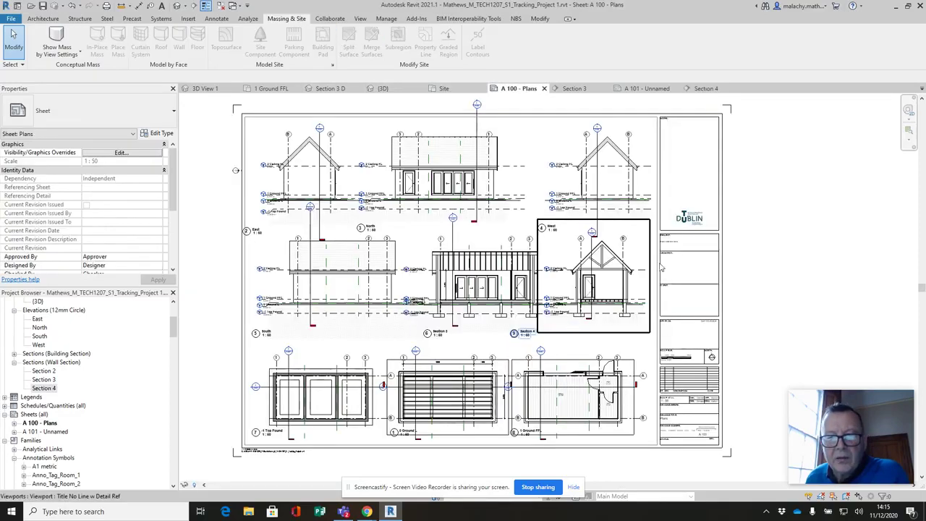
click(443, 156)
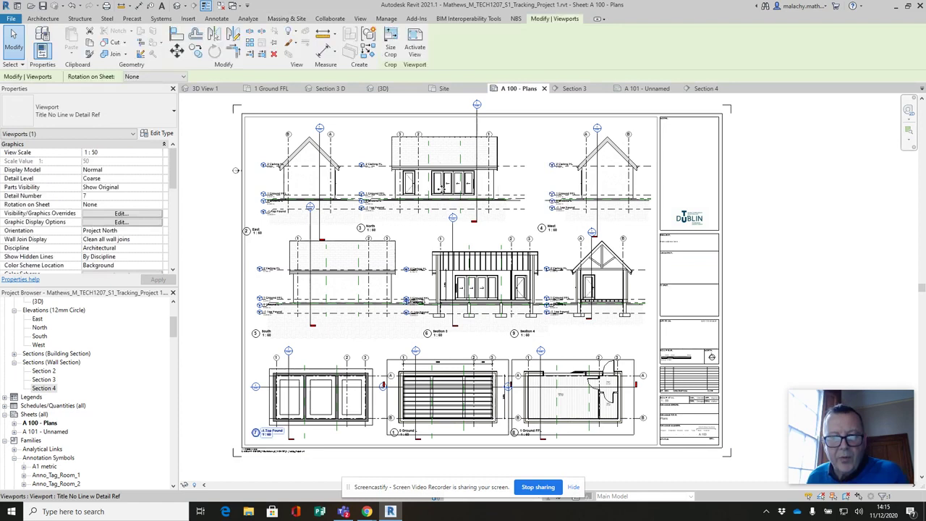
key(Escape)
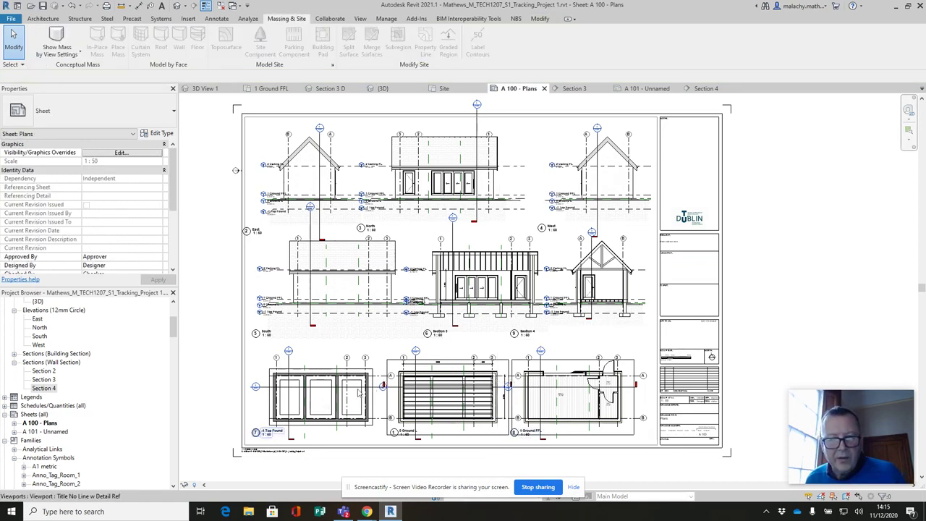
right_click(531, 381)
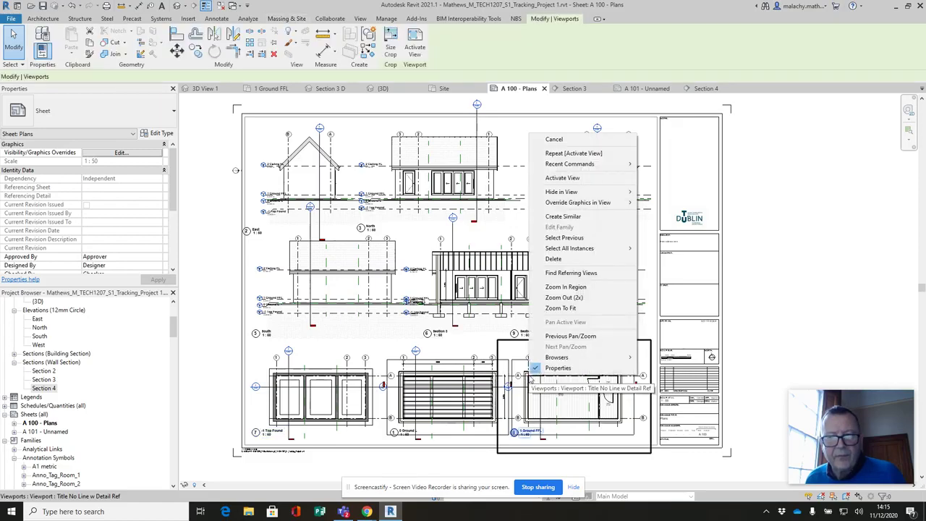
click(562, 177)
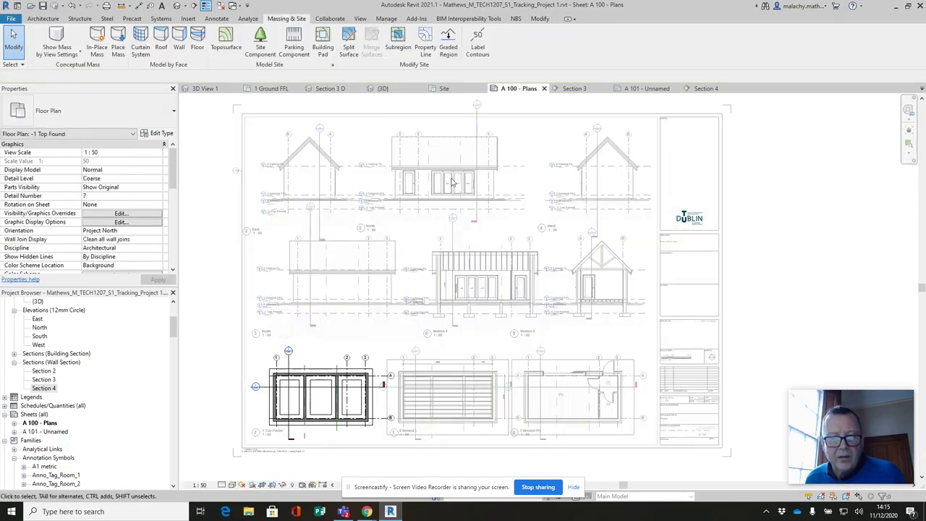
right_click(320, 224)
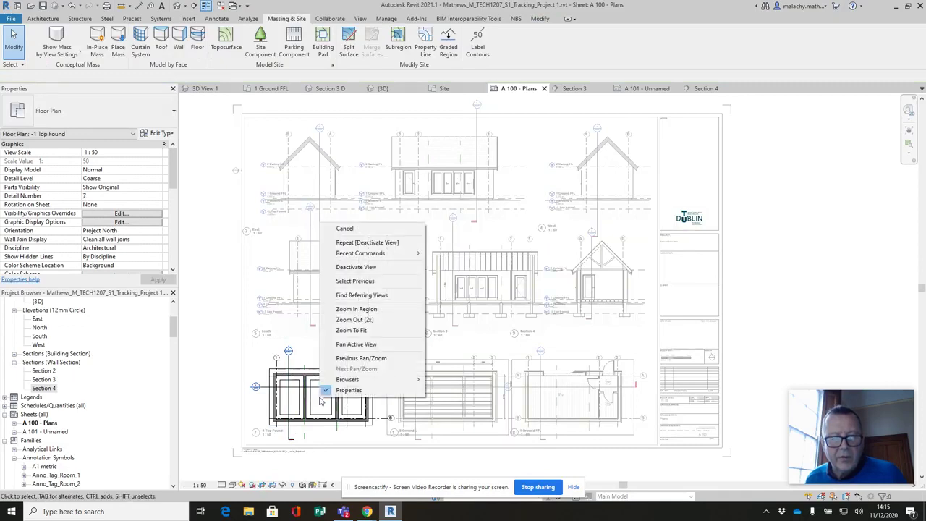
click(355, 267)
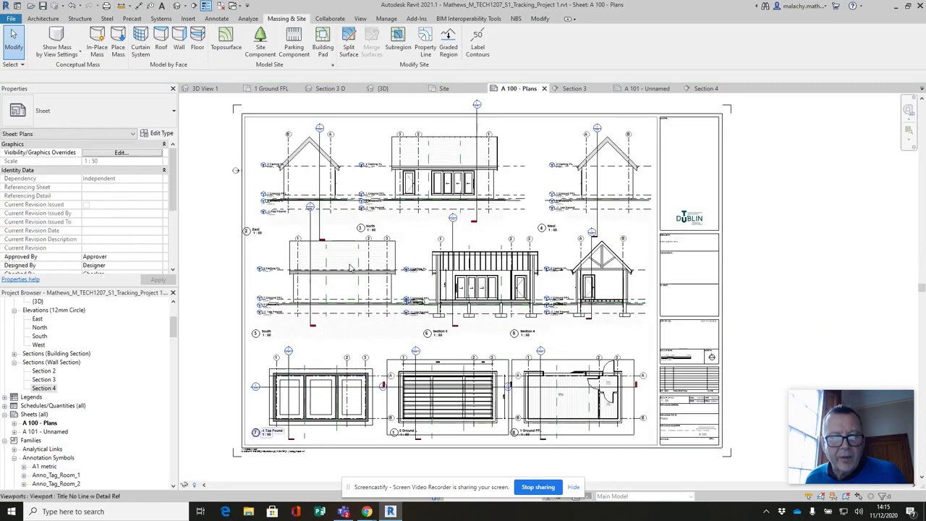
click(465, 164)
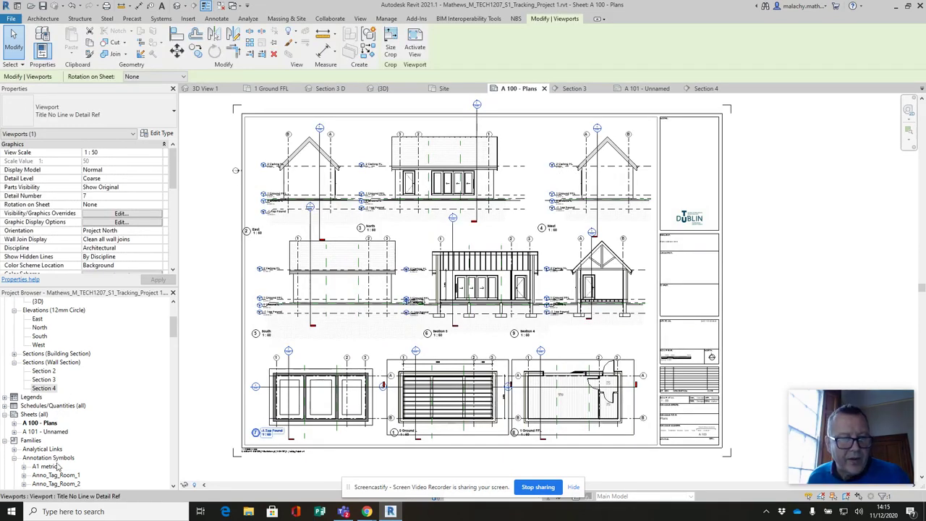
scroll(83, 379, up, 1)
Step: In the North elevation, shorten the wall section line by pulling its bottom end up
double_click(39, 353)
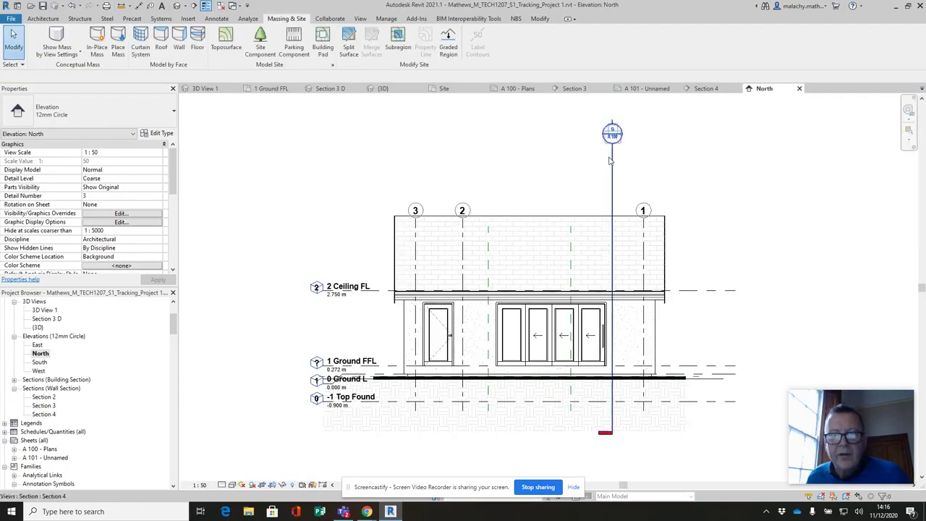
click(610, 159)
drag(610, 160, 610, 209)
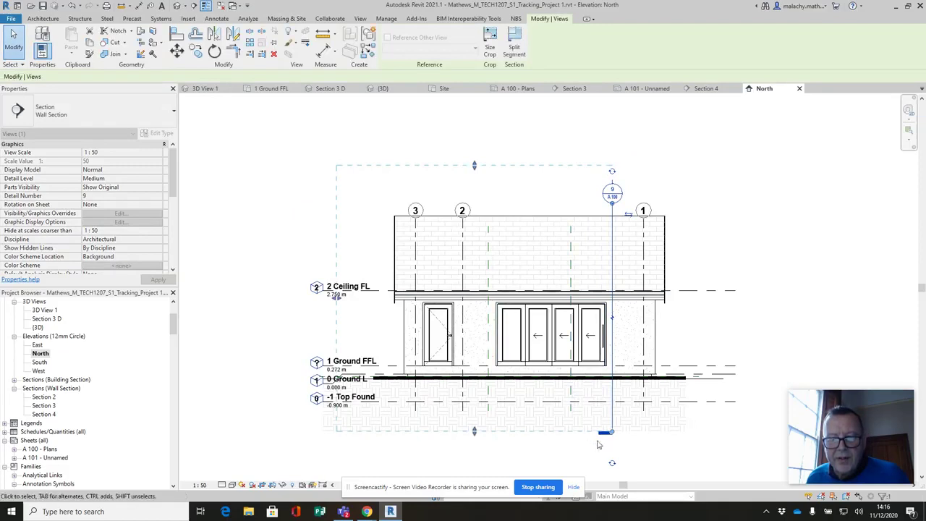
drag(611, 411, 611, 410)
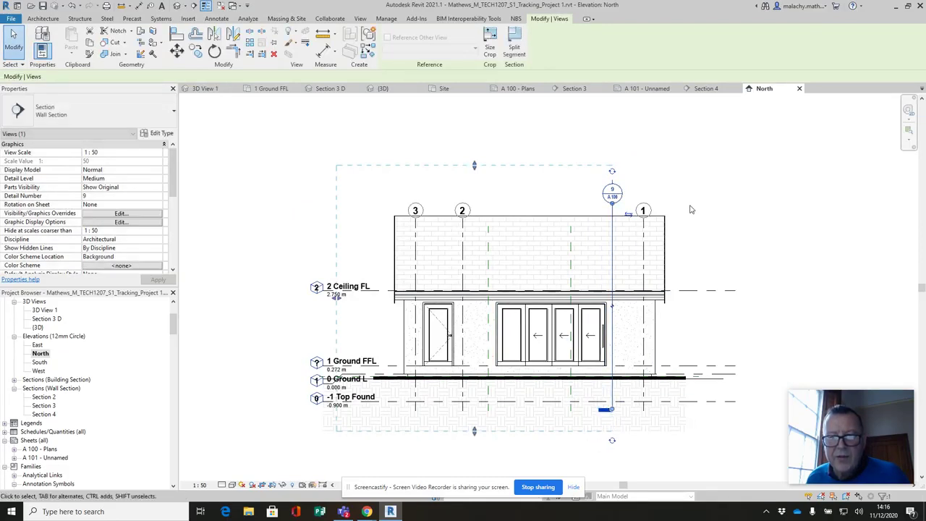
Step: Raise the grid 1–3 bubbles level with the section head above the roof
click(644, 332)
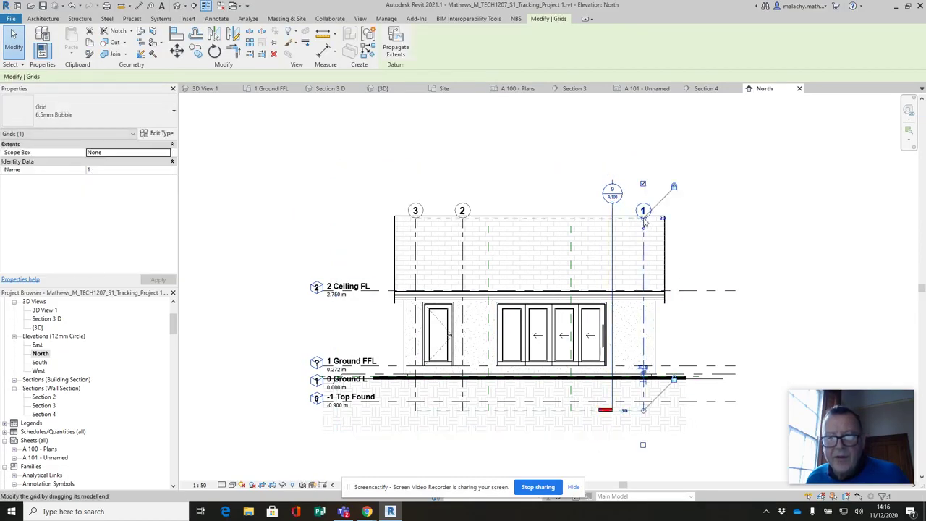
drag(643, 219, 643, 202)
click(694, 206)
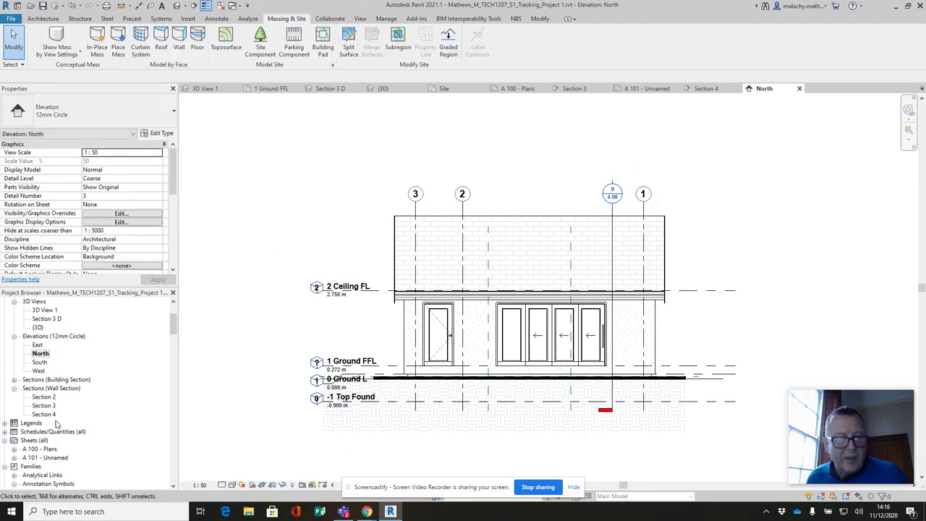
Step: On the South elevation, lower the section head toward the building and raise its bottom end to the foundation
double_click(39, 361)
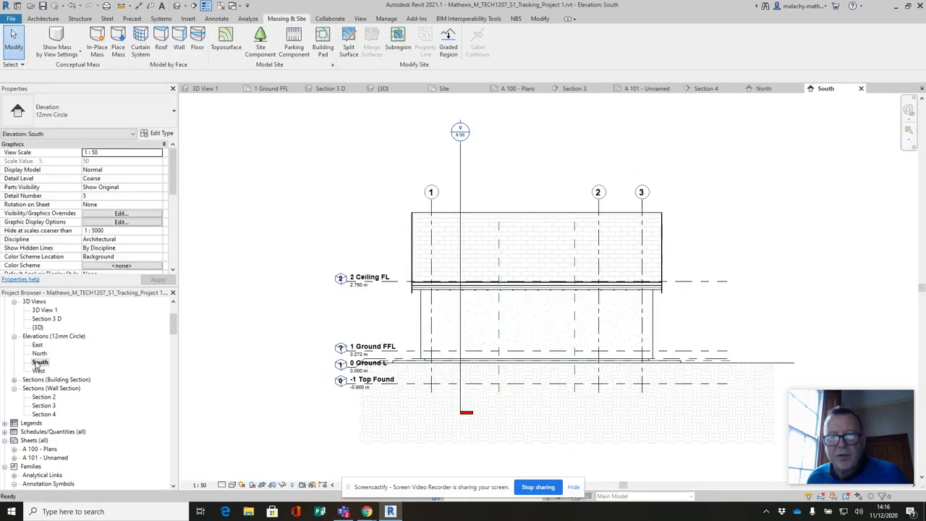
click(459, 150)
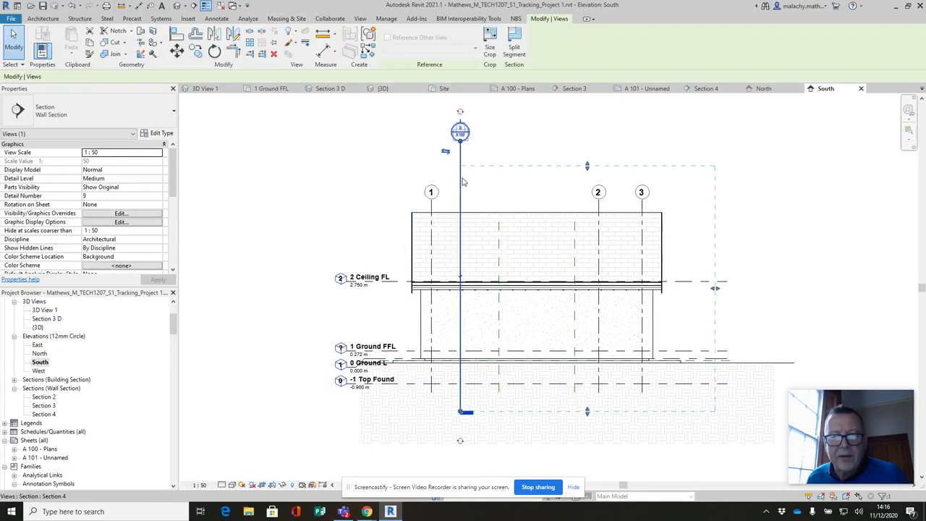
drag(460, 150, 460, 209)
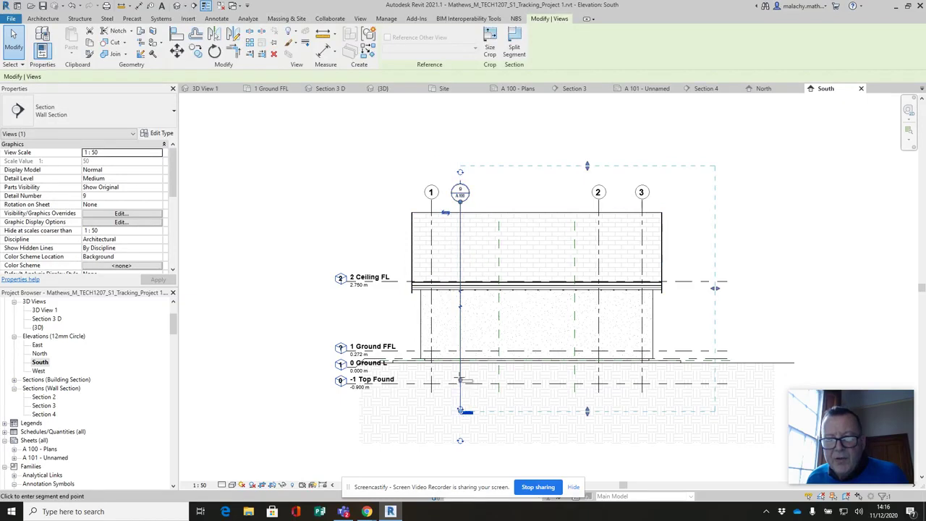
drag(465, 379, 465, 377)
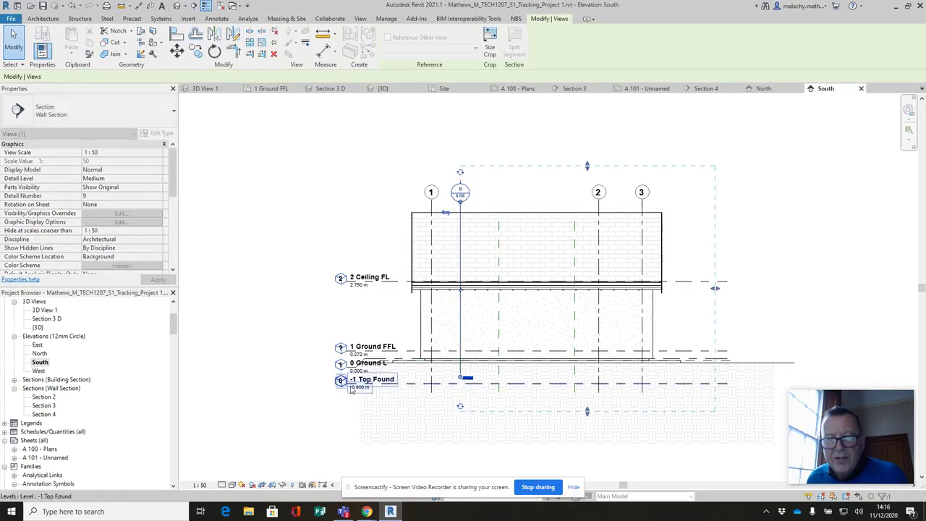
click(203, 380)
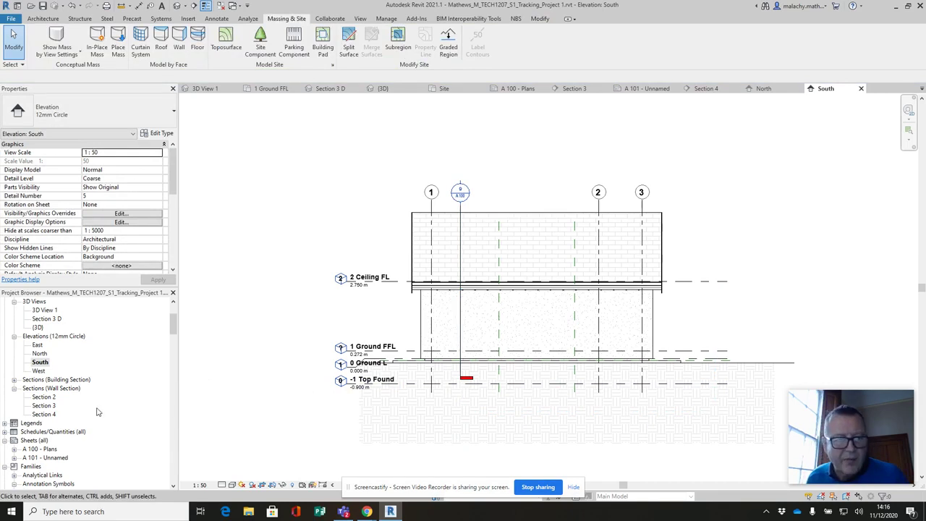
Step: On the West elevation, lower the section head toward the roof and raise its bottom end to the foundation
double_click(38, 371)
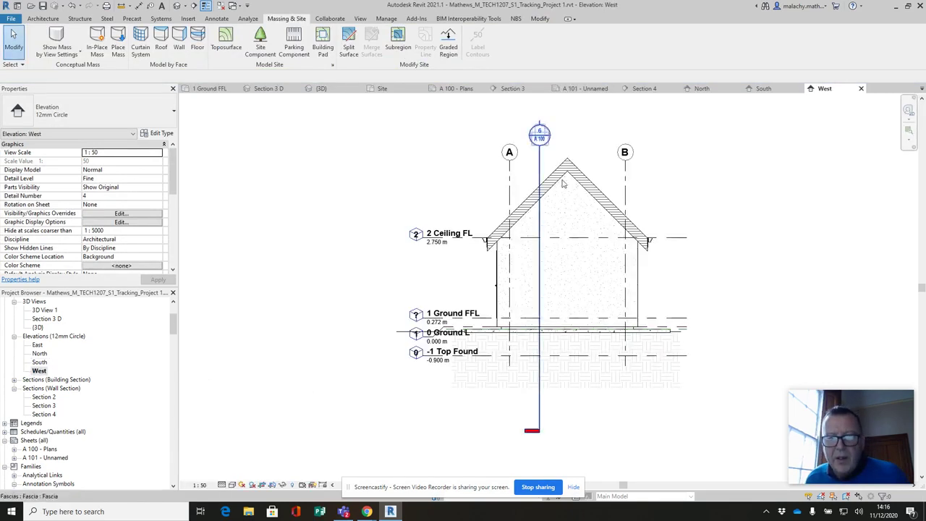
click(540, 151)
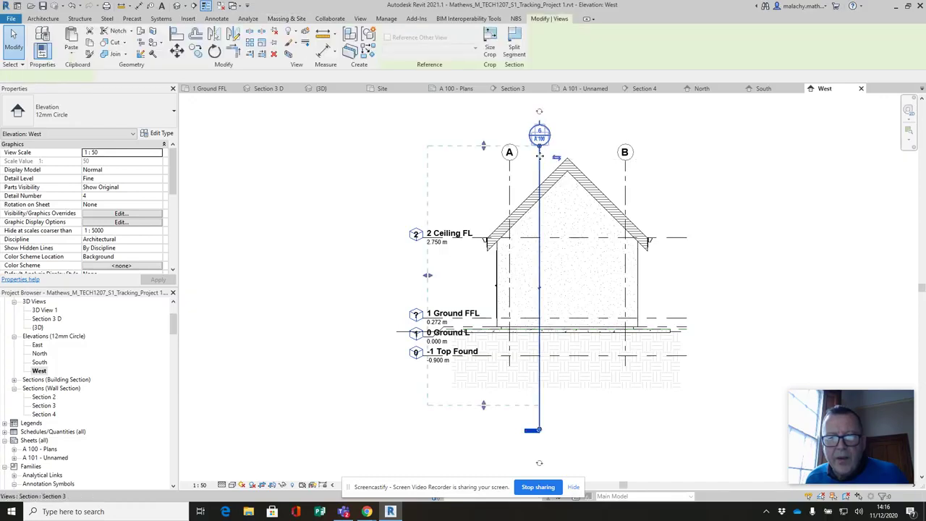
drag(539, 111, 539, 133)
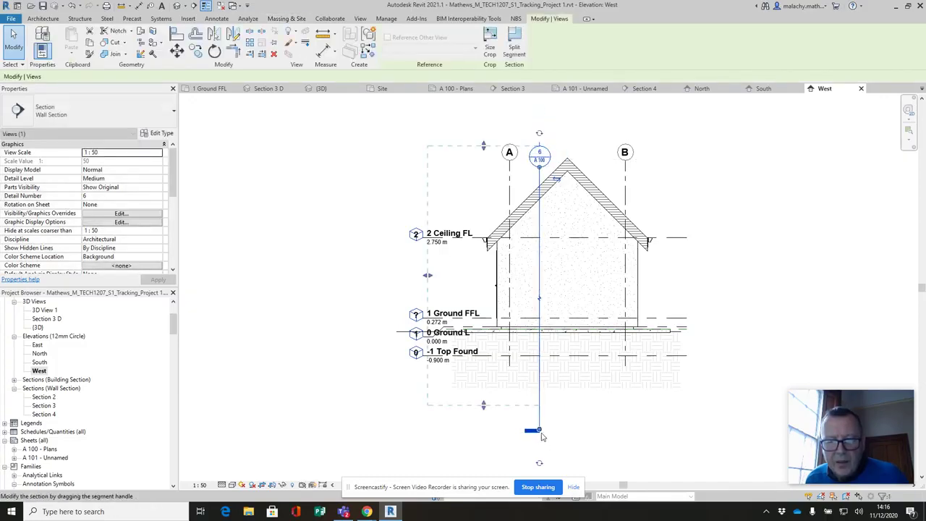
drag(533, 429, 539, 371)
click(329, 402)
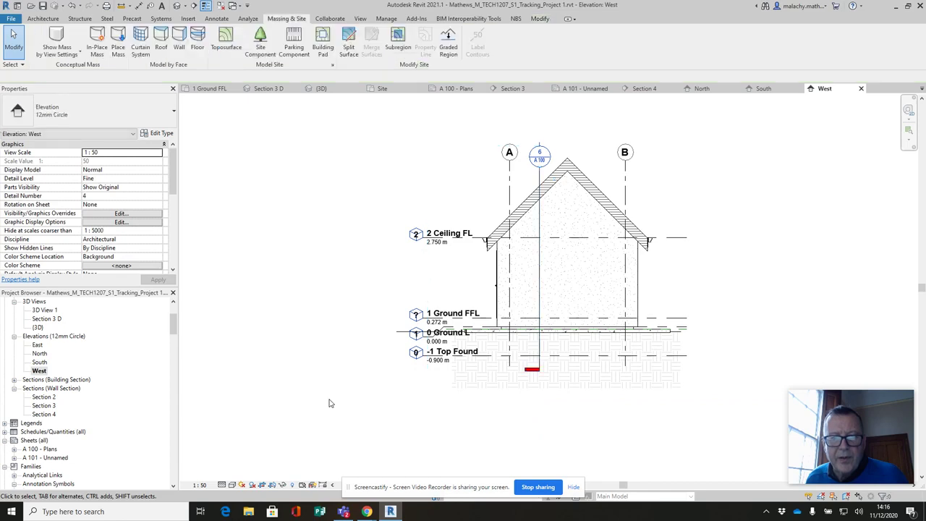
Step: Raise the East elevation section line's bottom end to the foundation, then return to sheet A 100
double_click(37, 345)
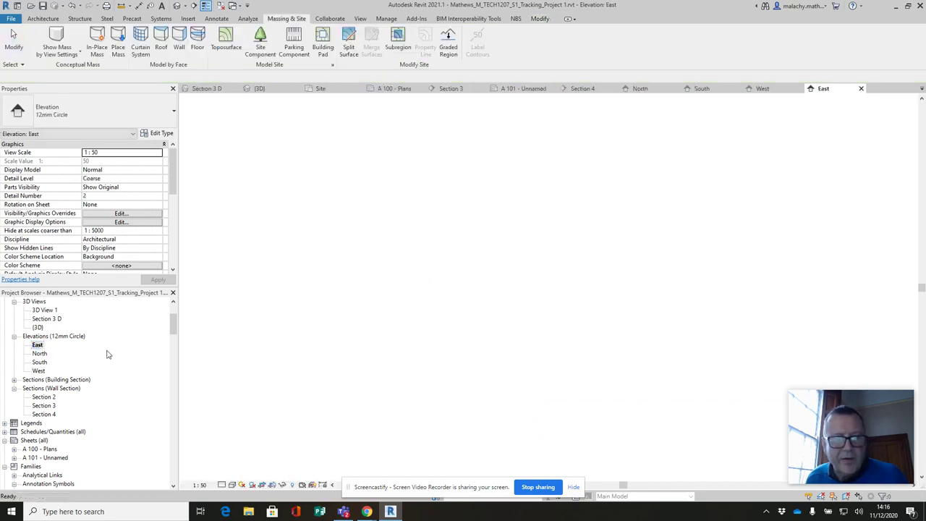
click(584, 426)
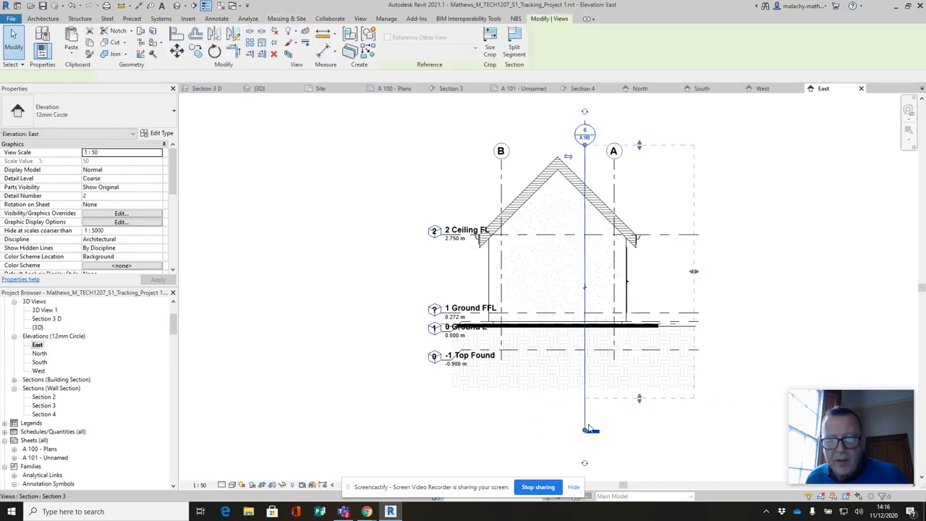
drag(587, 370, 585, 368)
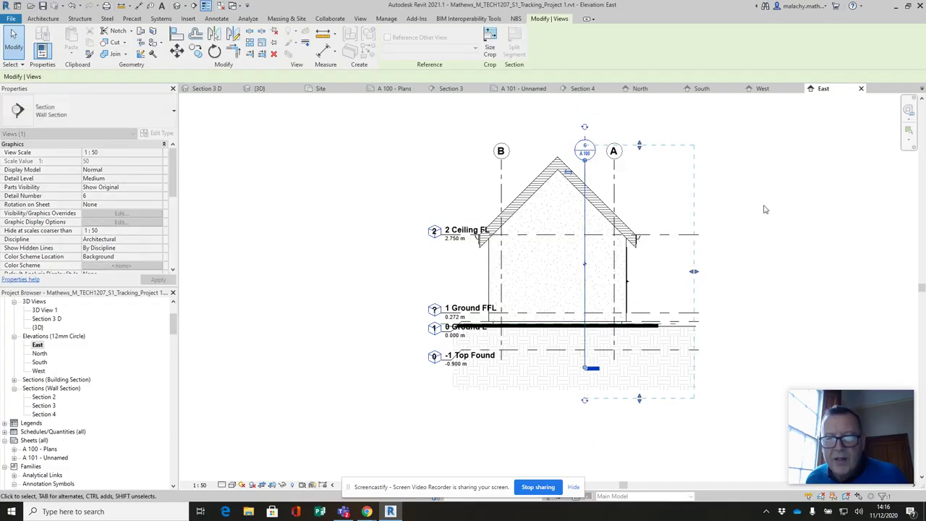
click(536, 414)
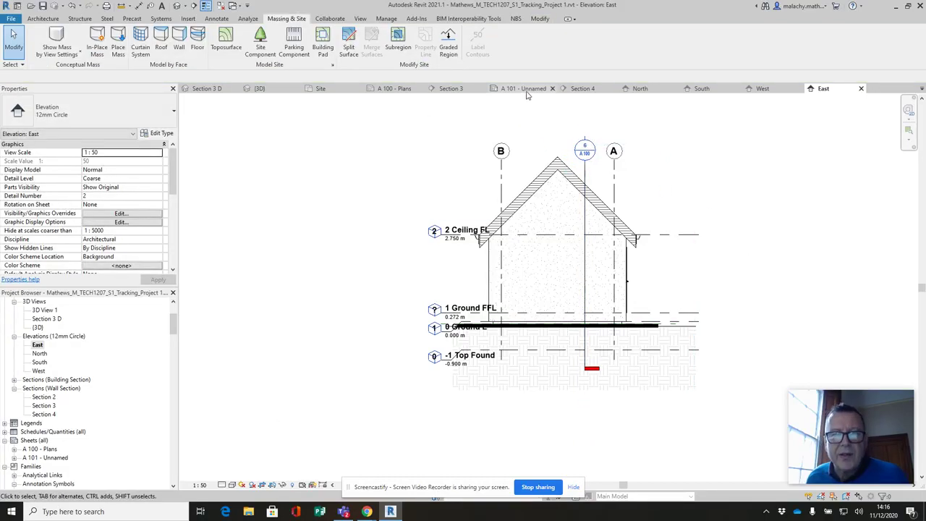
click(394, 88)
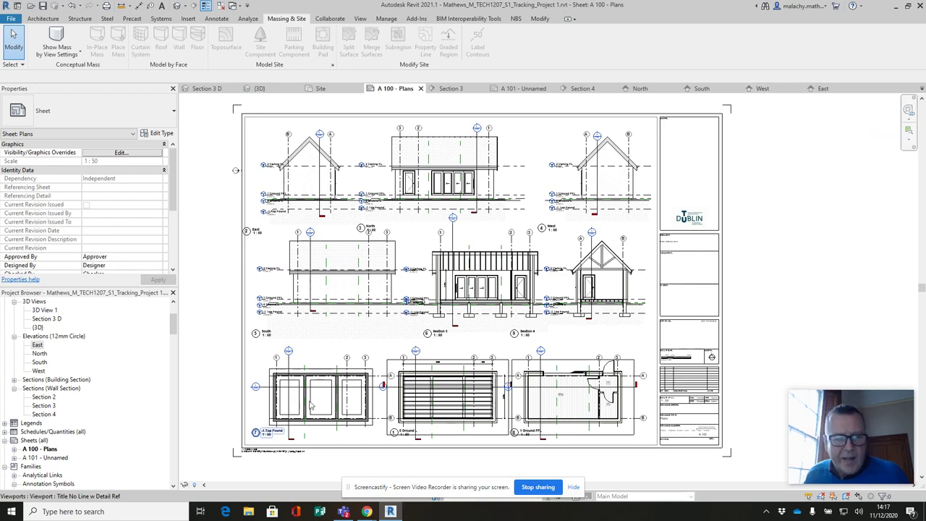
Step: Rename sheet A 100 from 'Plans' to 'Sheet 1'
click(50, 450)
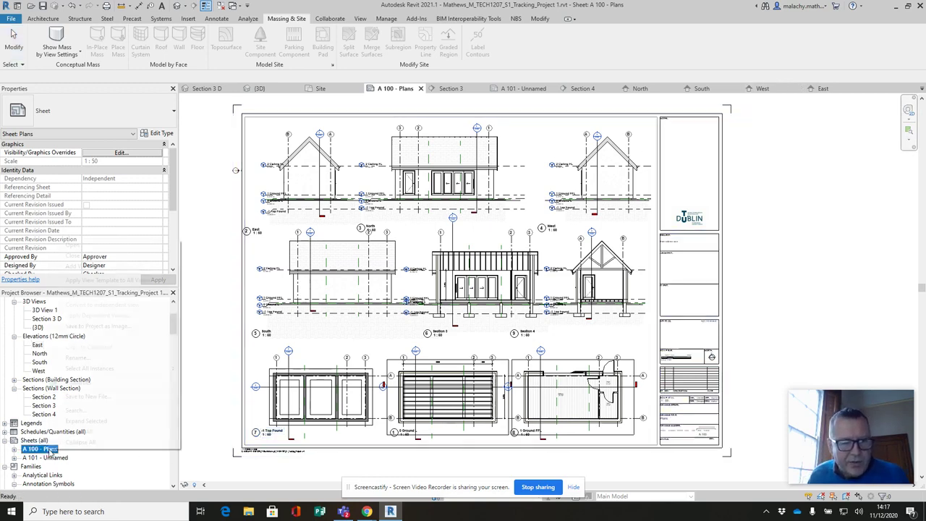
right_click(51, 450)
click(77, 358)
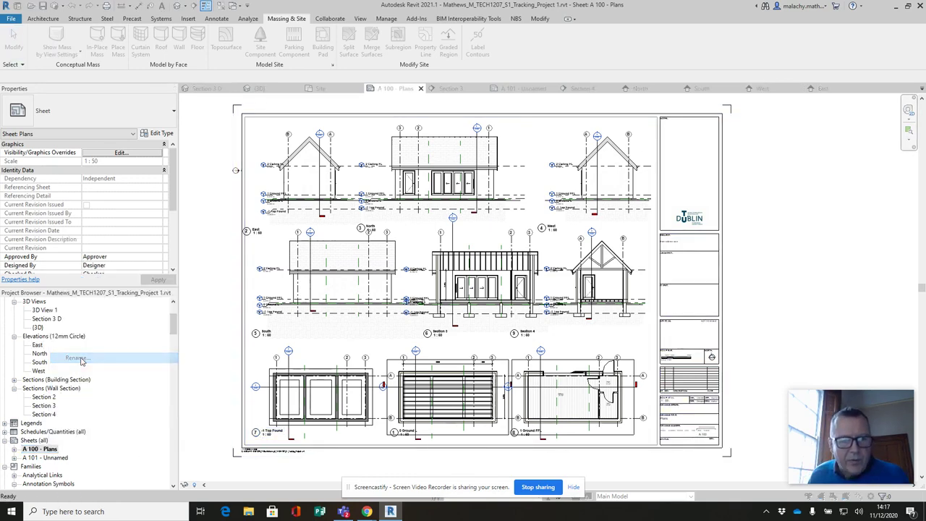
double_click(435, 264)
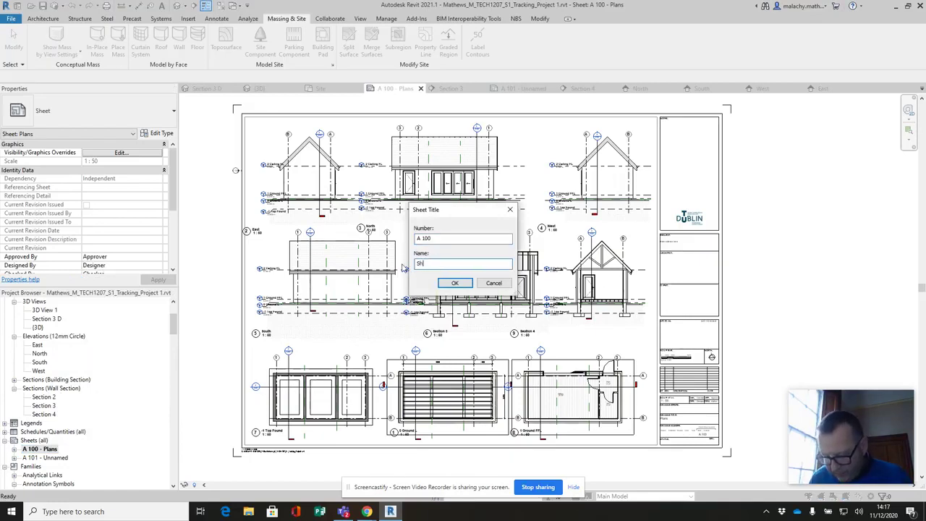
click(455, 283)
Step: Rename sheet A 101 from 'Unnamed' to 'Sheet 2'
click(62, 460)
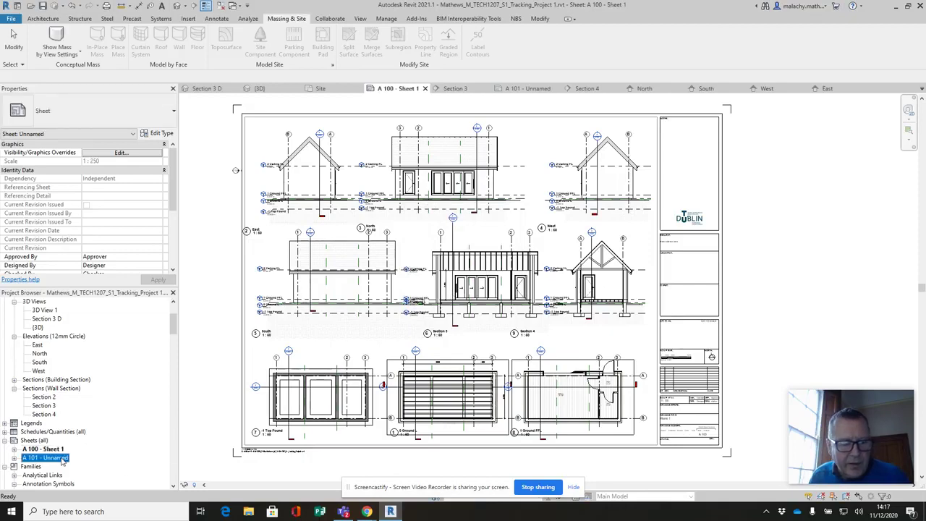
right_click(63, 460)
click(89, 366)
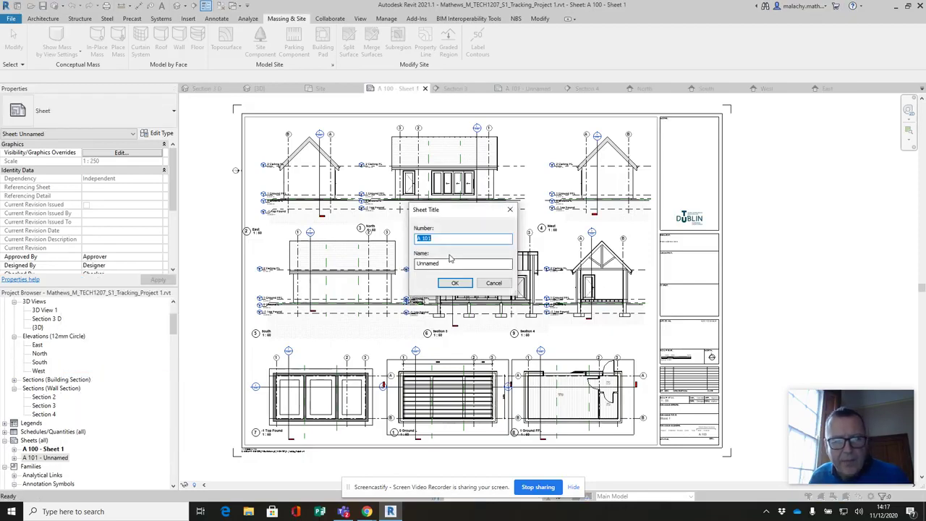
key(Tab)
text(S)
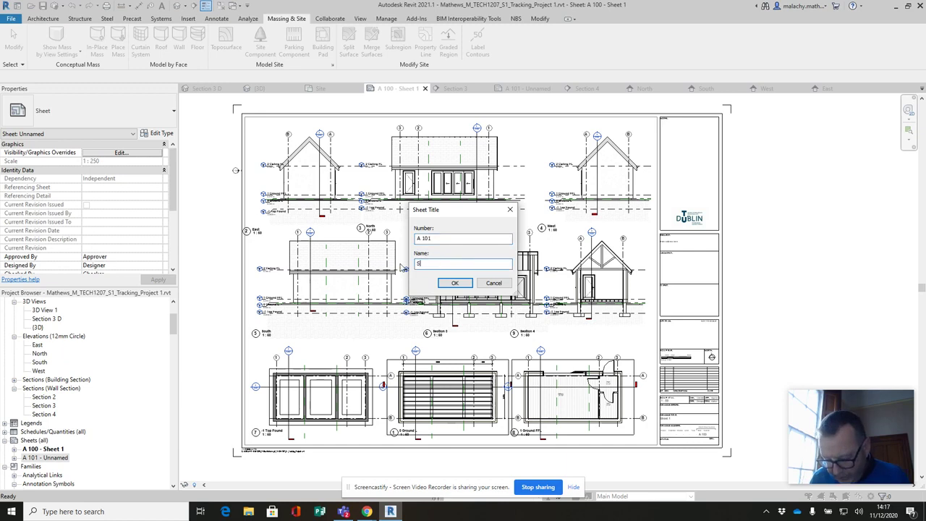
text(heet 2)
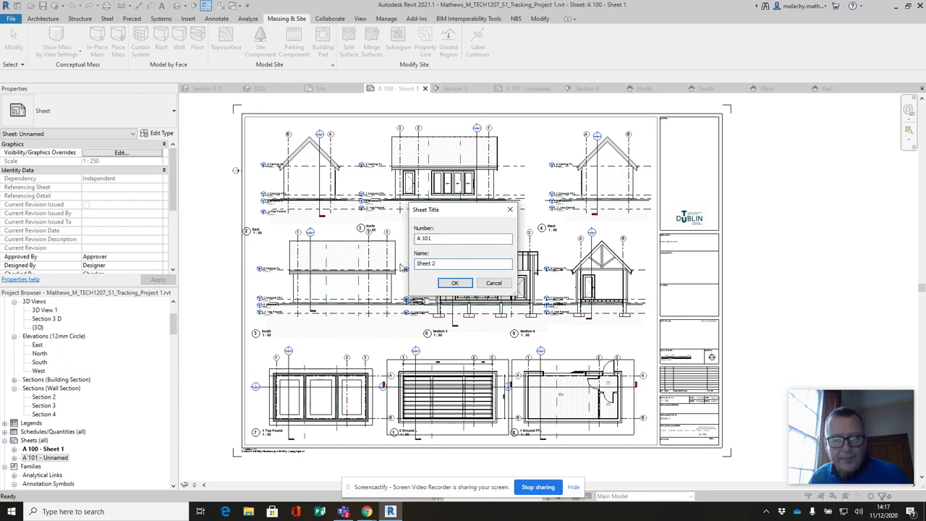
click(466, 286)
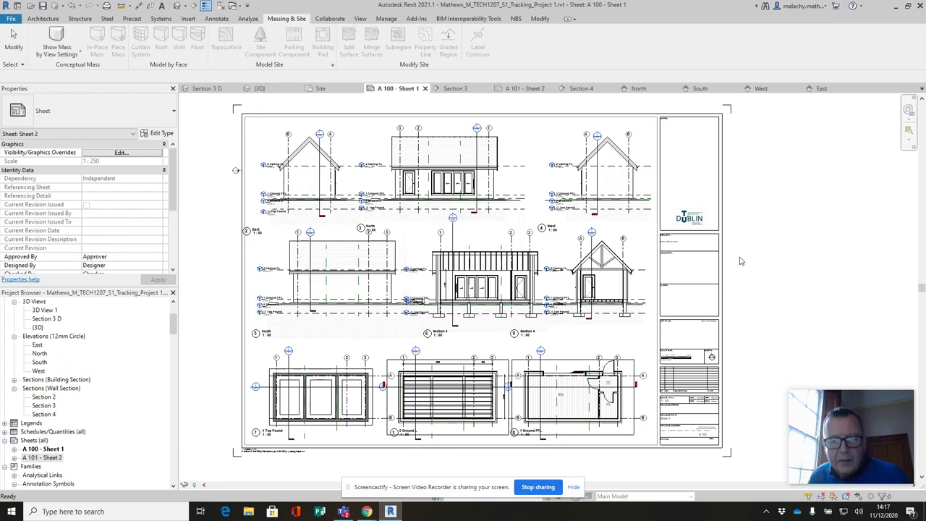